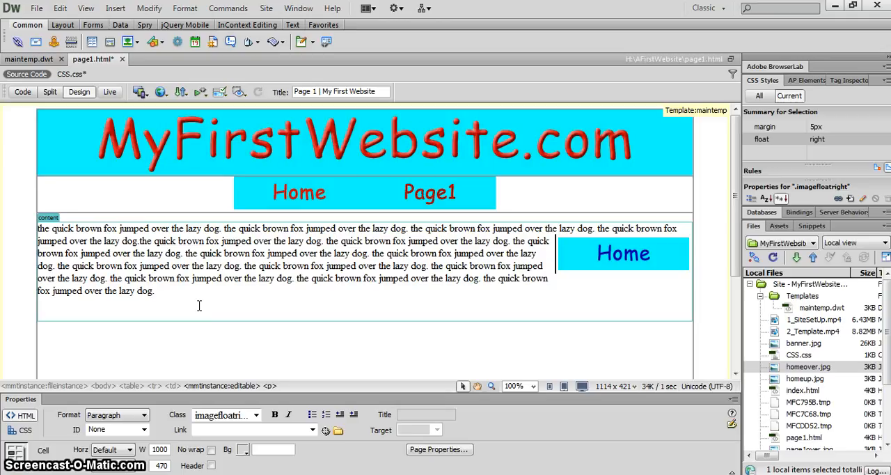
Step: Create a new CSS class rule named .orangebox, defined in CSS.css
left_click(851, 198)
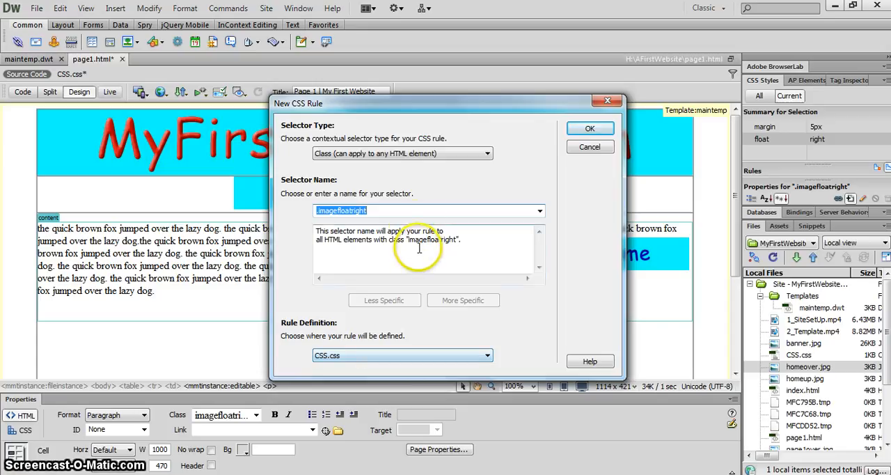
left_click(398, 211)
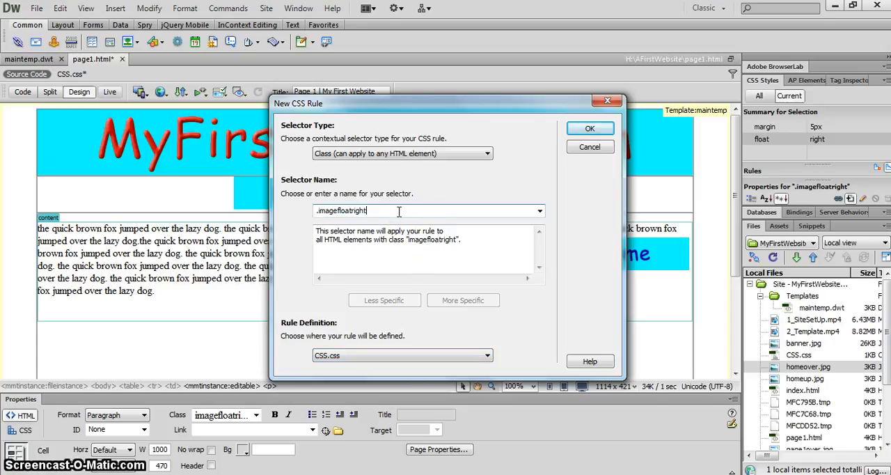
key("BackSpace")
key("BackSpace")
key("BackSpace")
key("BackSpace")
key("BackSpace")
key("BackSpace")
key("BackSpace")
key("BackSpace")
key("BackSpace")
key("BackSpace")
key("BackSpace")
key("BackSpace")
key("BackSpace")
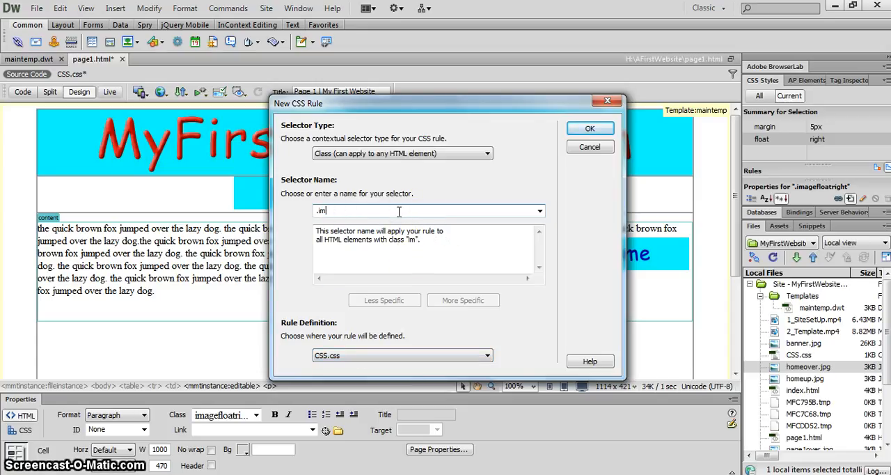
type("orangebox")
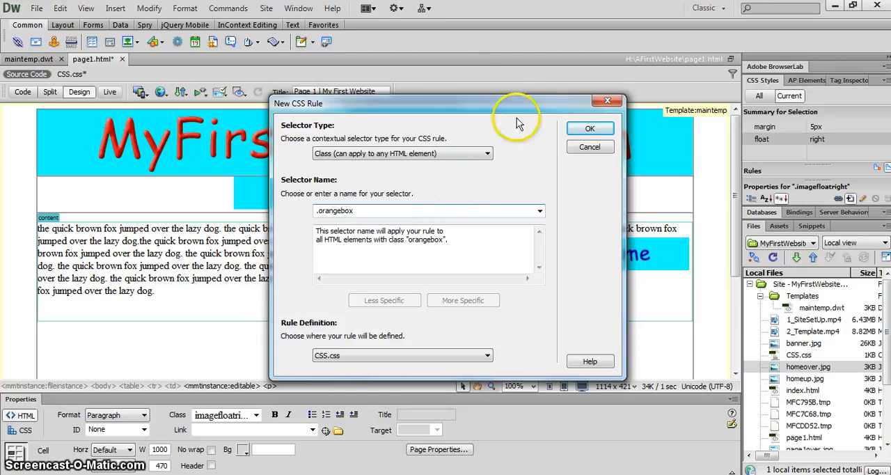
left_click(588, 130)
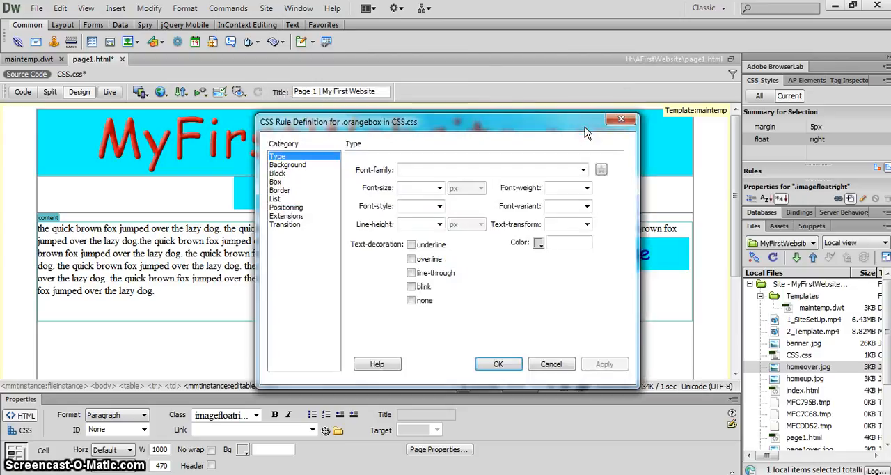
Step: Set the .orangebox text to Verdana, Geneva, sans-serif at 14 px with color #003
left_click(583, 170)
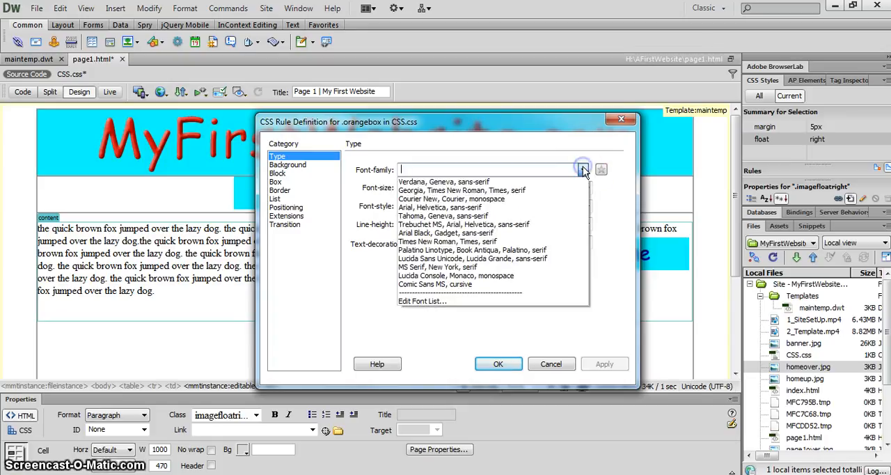
left_click(518, 181)
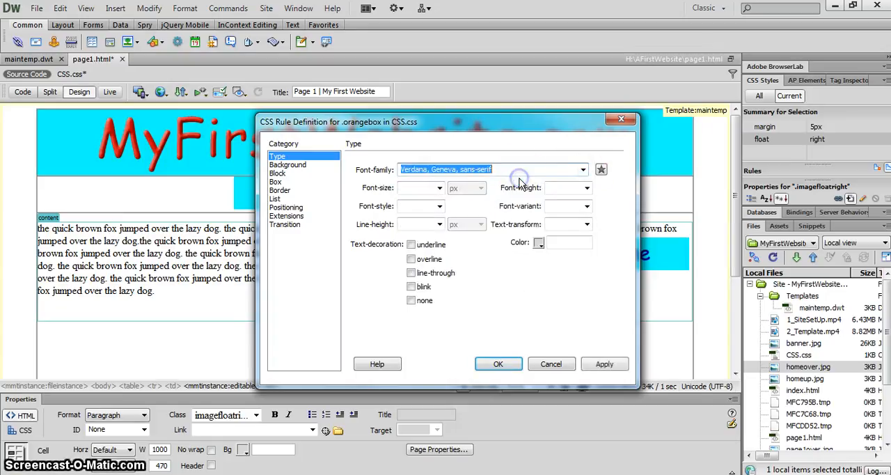
left_click(439, 188)
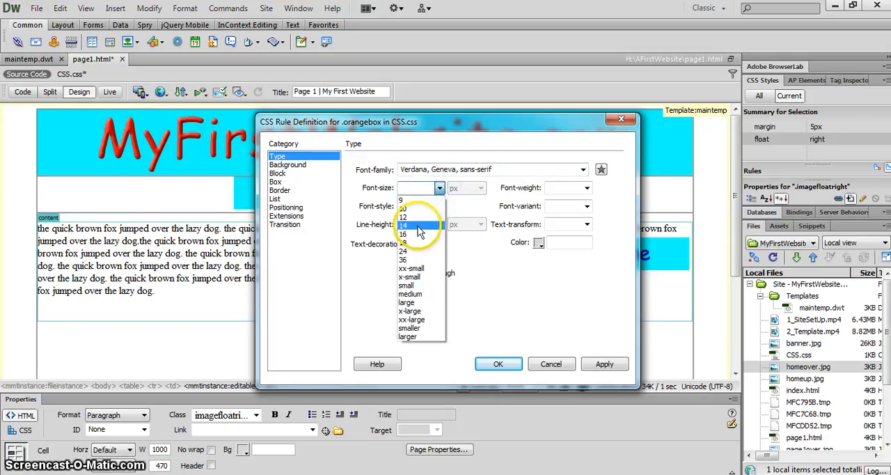
left_click(418, 224)
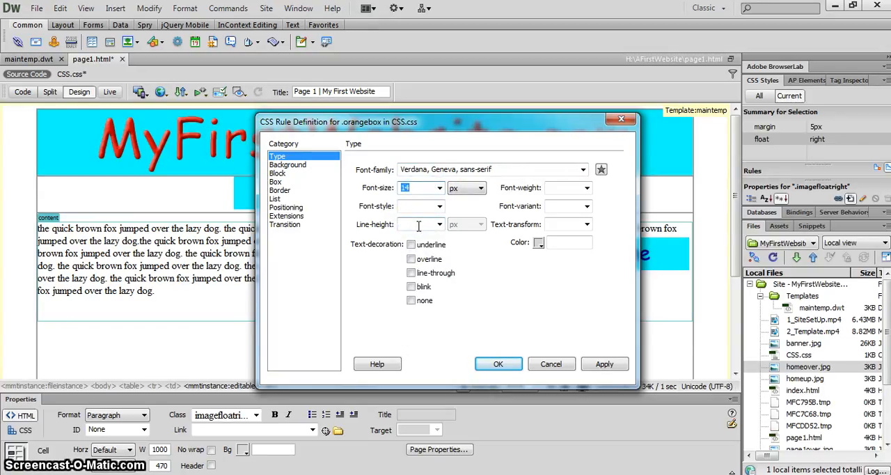
left_click(538, 242)
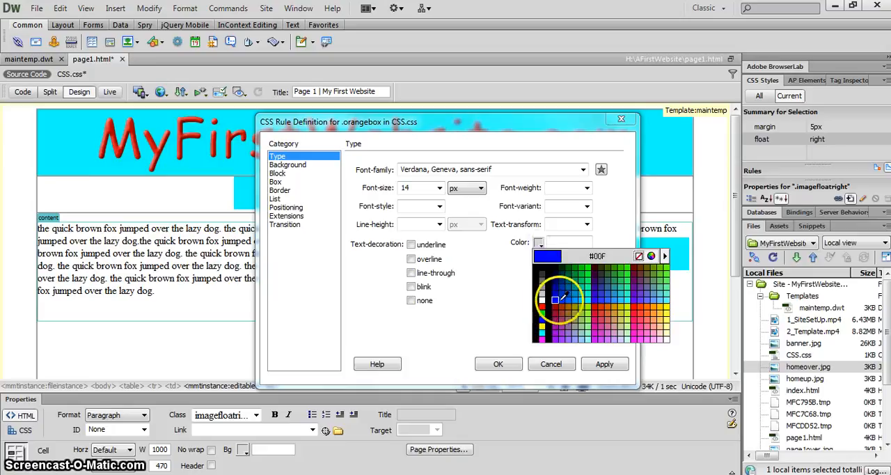
left_click(556, 274)
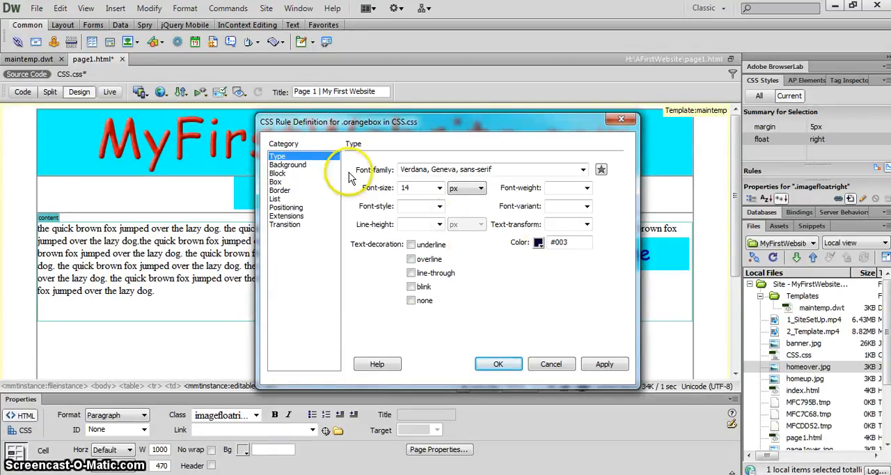
Step: Set the background color of the .orangebox rule to #ff6633
left_click(298, 167)
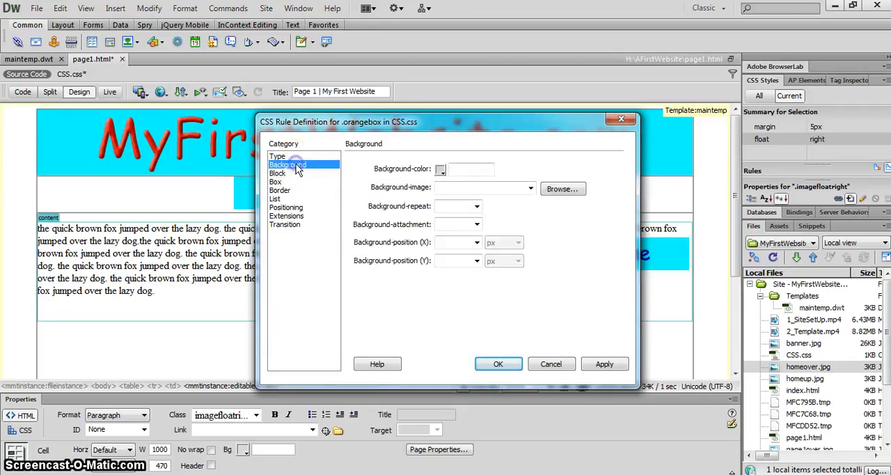
left_click(464, 170)
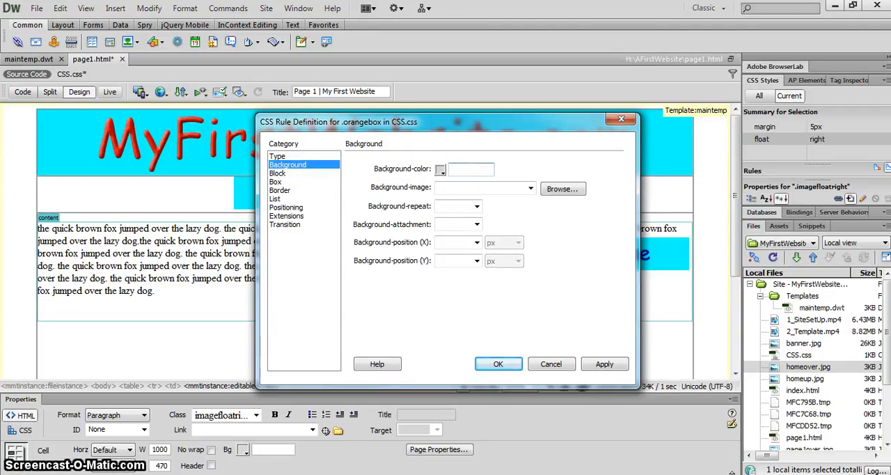
type("#")
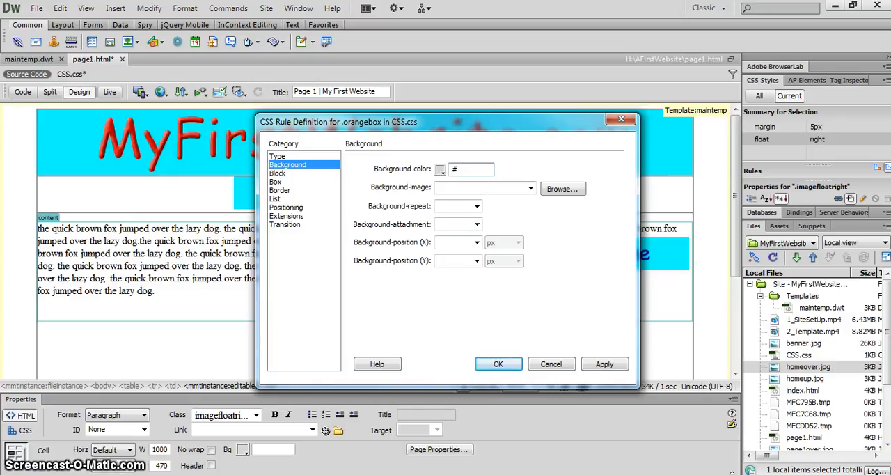
type("ff6633")
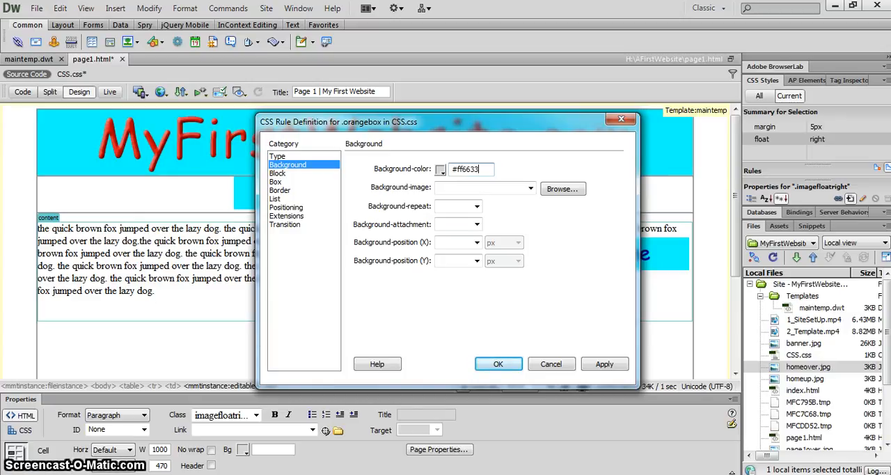
left_click(451, 188)
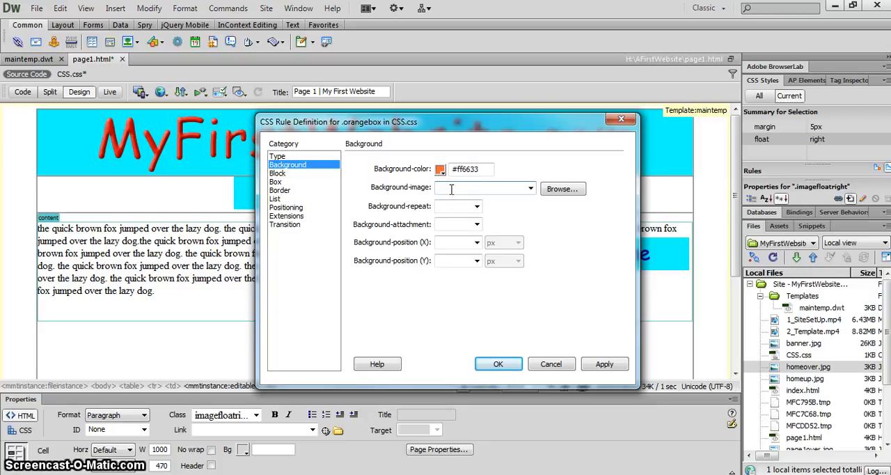
Step: Set the text alignment of the .orangebox rule to justify
left_click(297, 175)
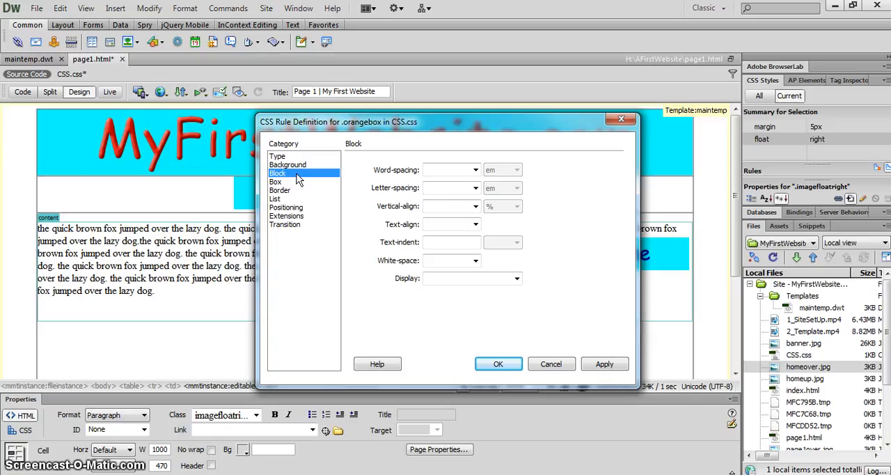
left_click(281, 156)
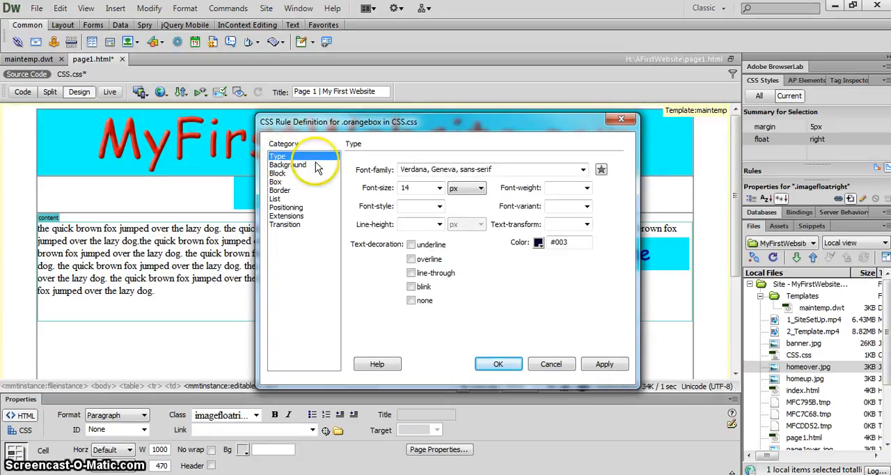
left_click(587, 224)
left_click(587, 224)
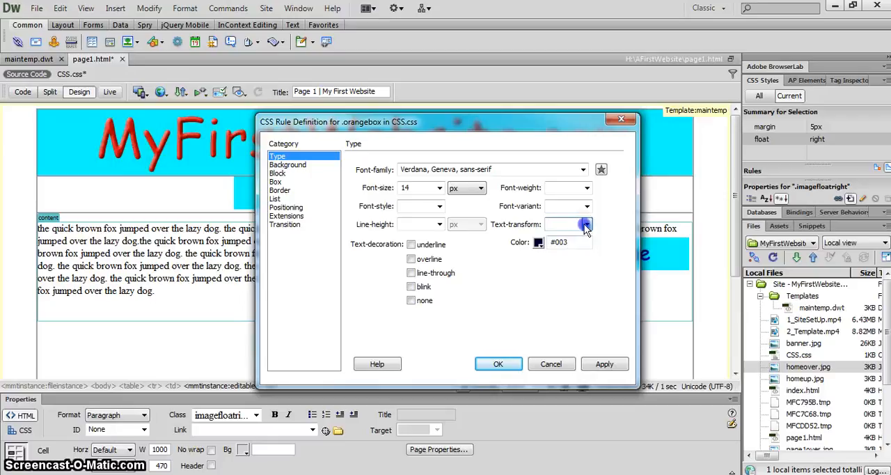
left_click(288, 165)
left_click(292, 174)
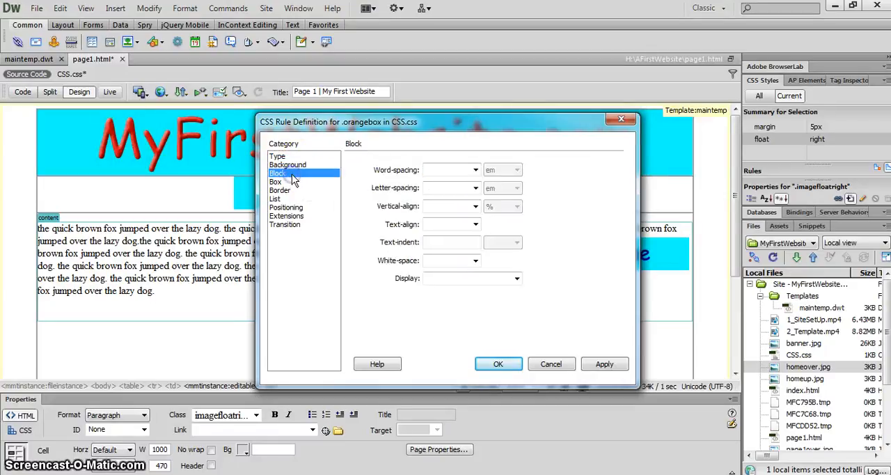
left_click(476, 224)
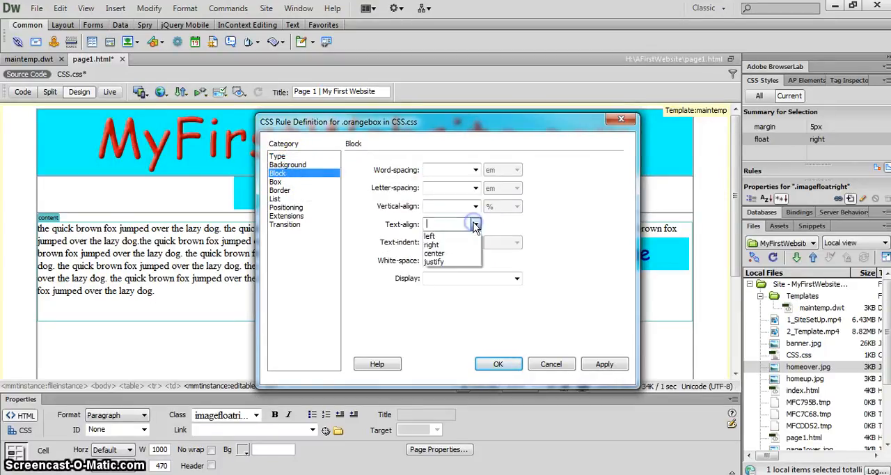
left_click(450, 263)
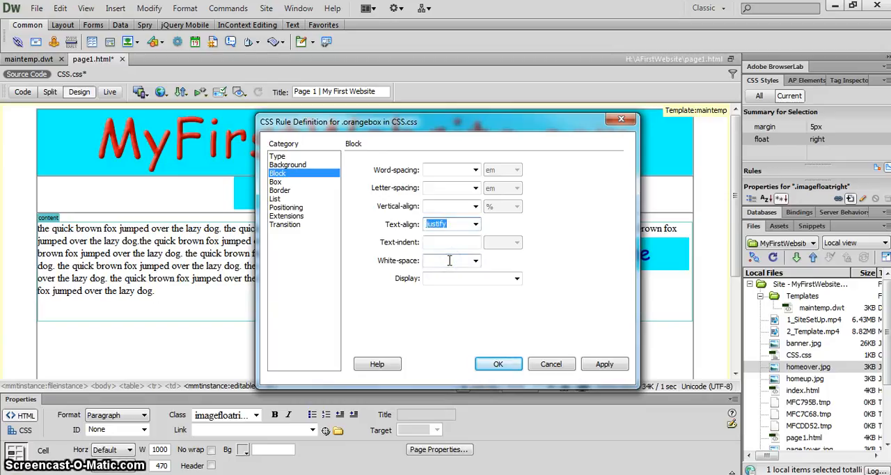
Step: Set the .orangebox box size to 300 px wide and 400 px high
left_click(294, 183)
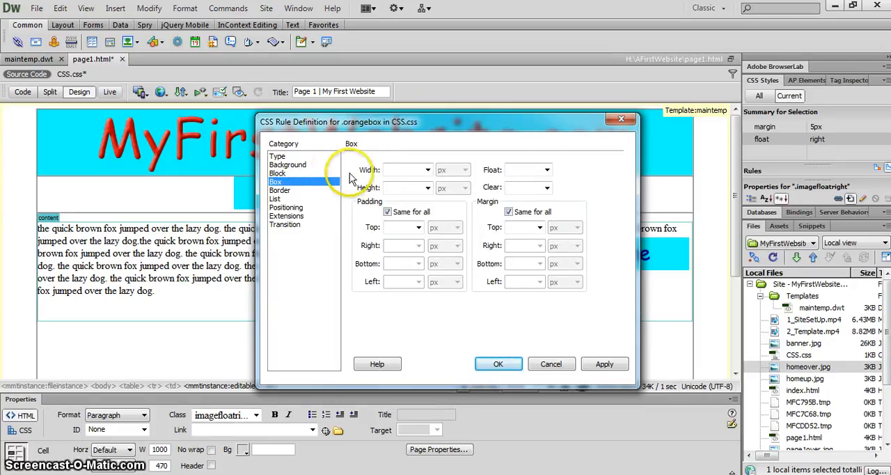
left_click(397, 169)
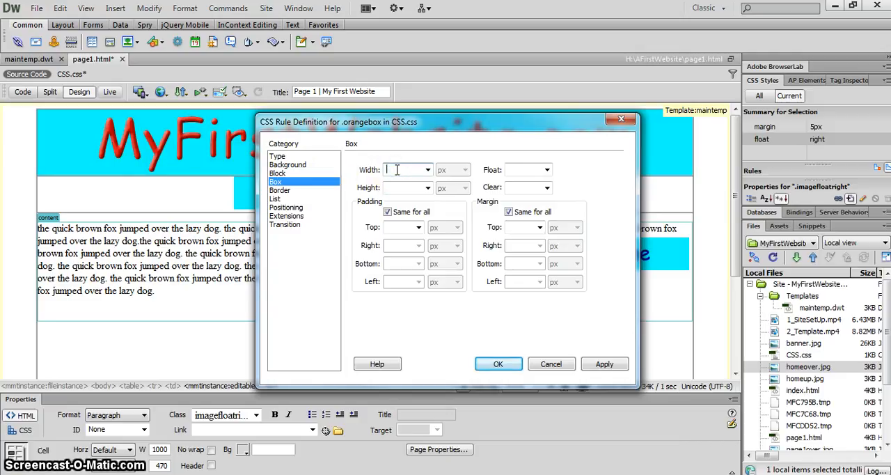
type("300")
left_click(392, 186)
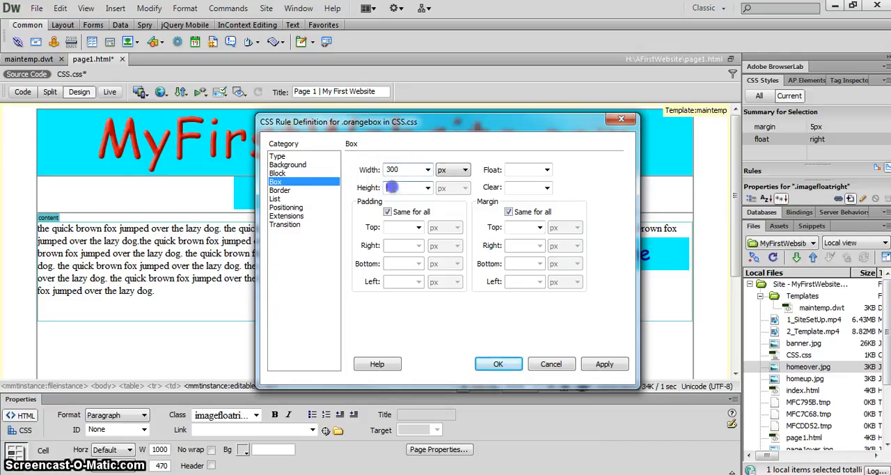
type("400")
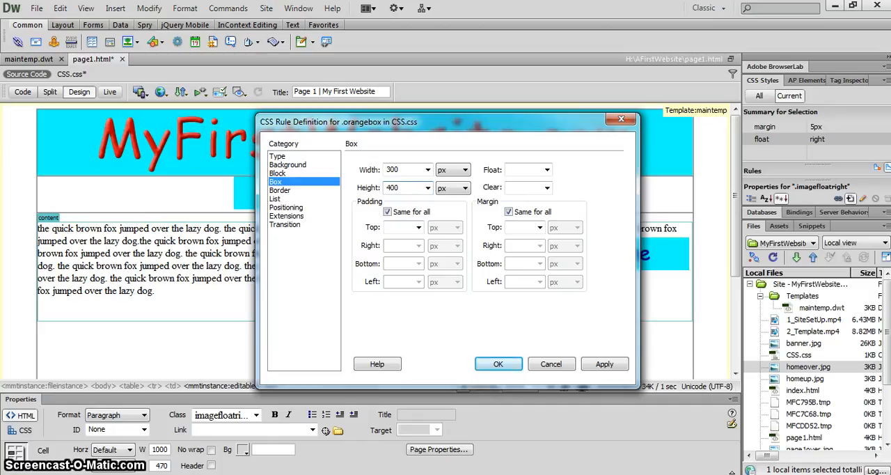
Step: Give the .orangebox rule 5 px padding and 5 px margin on all sides
left_click(398, 225)
type("5")
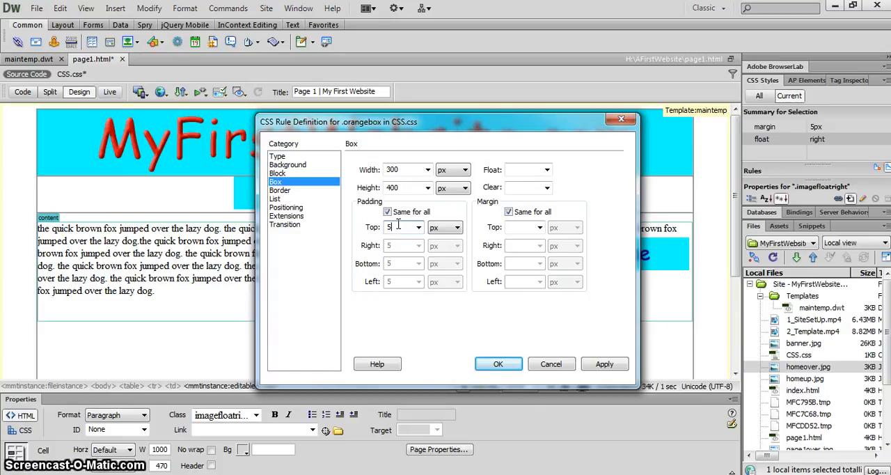
left_click(512, 230)
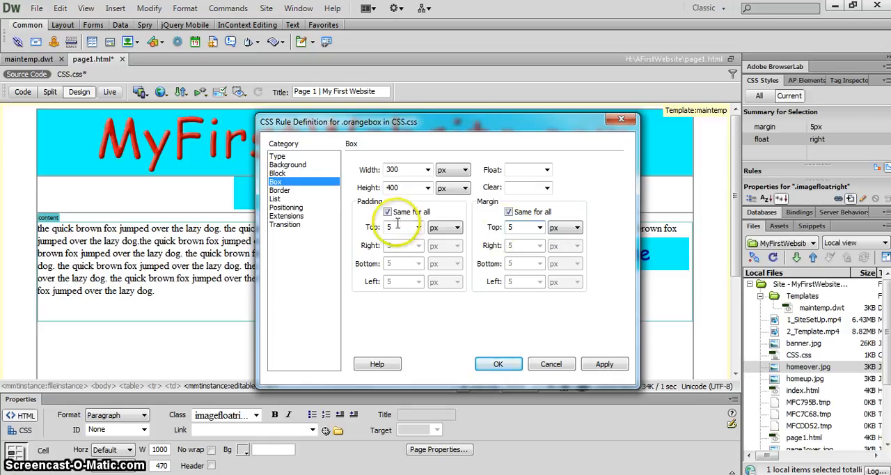
Step: Set the .orangebox position to fixed, then apply and save the rule definition
left_click(291, 208)
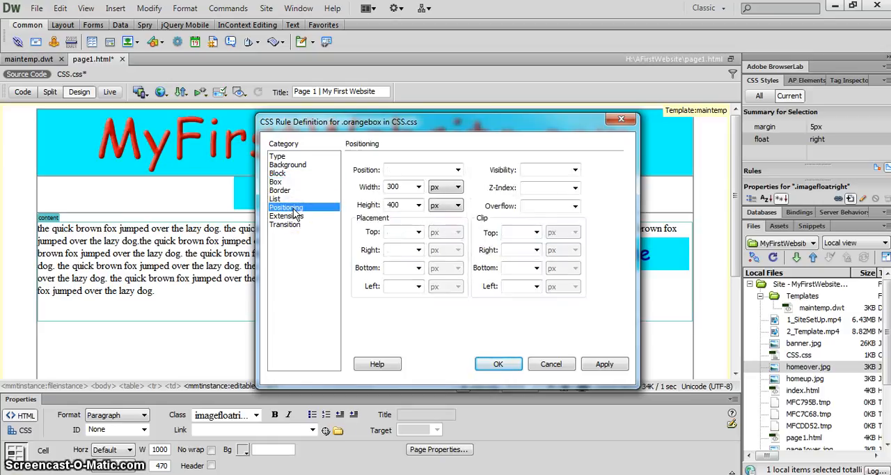
left_click(458, 170)
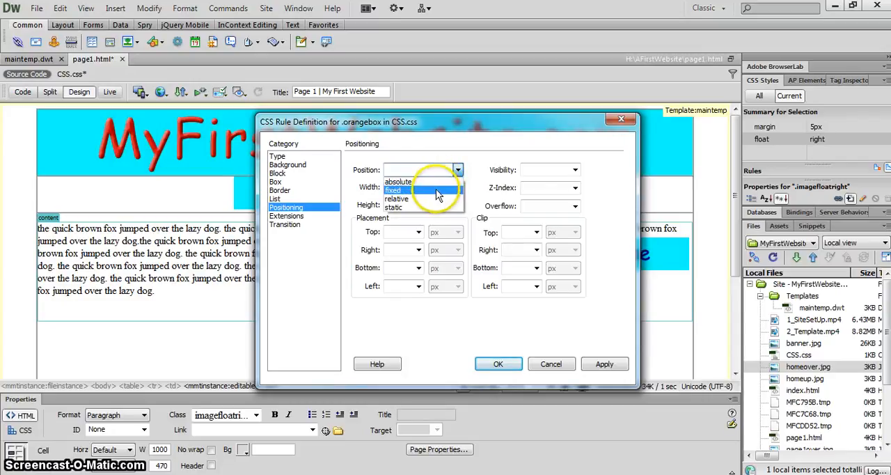
left_click(440, 190)
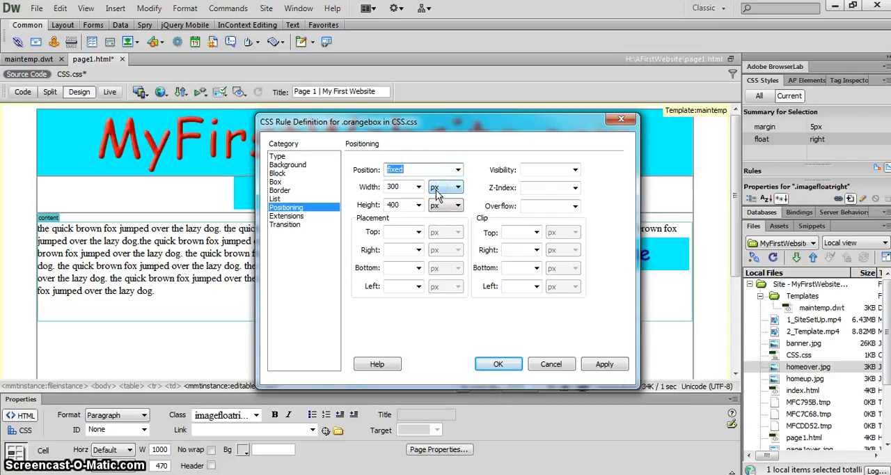
left_click(599, 364)
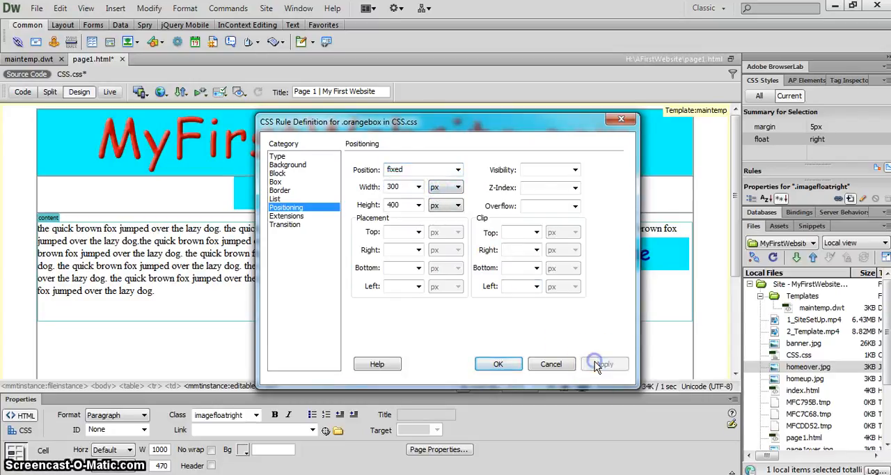
left_click(514, 364)
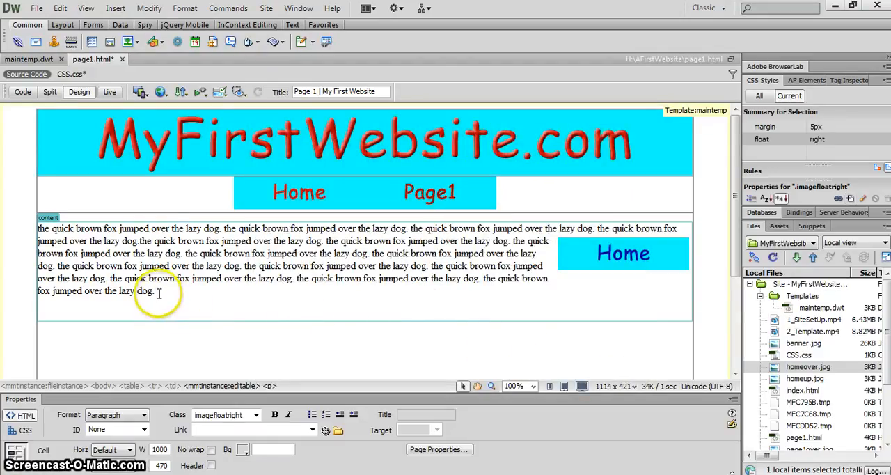
Step: Apply the orangebox class to all of the text in the content region of page1.html
left_click_drag(155, 293, 39, 231)
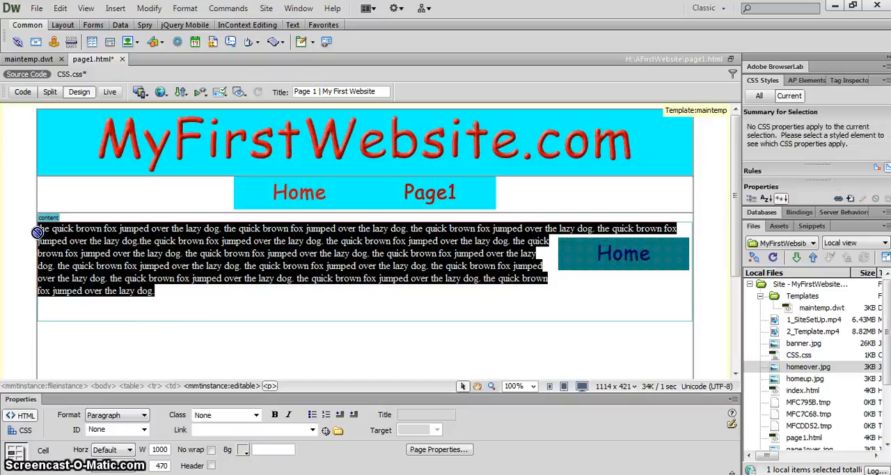
left_click(256, 415)
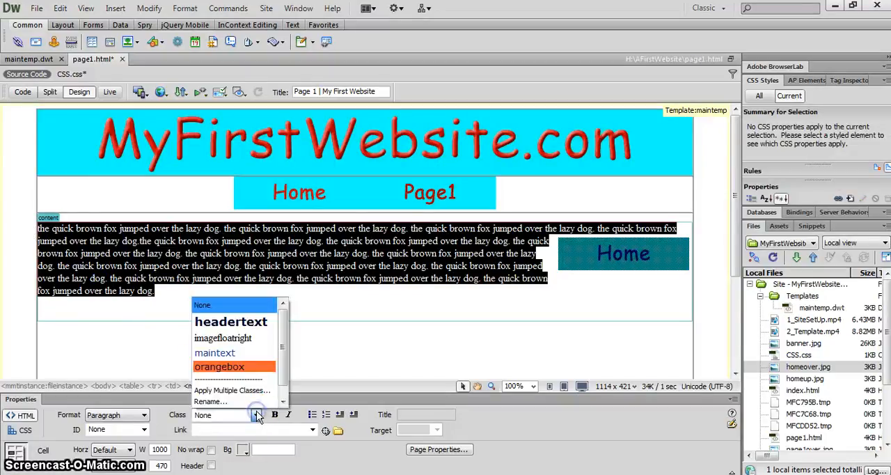
left_click(236, 369)
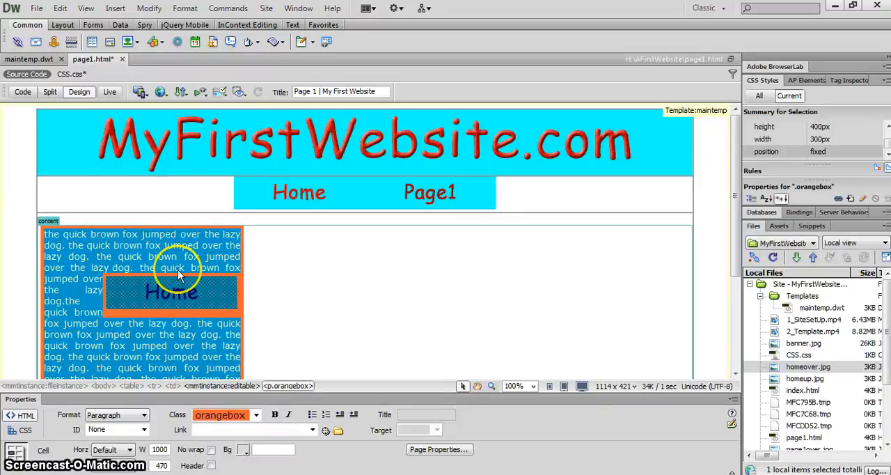
left_click(162, 266)
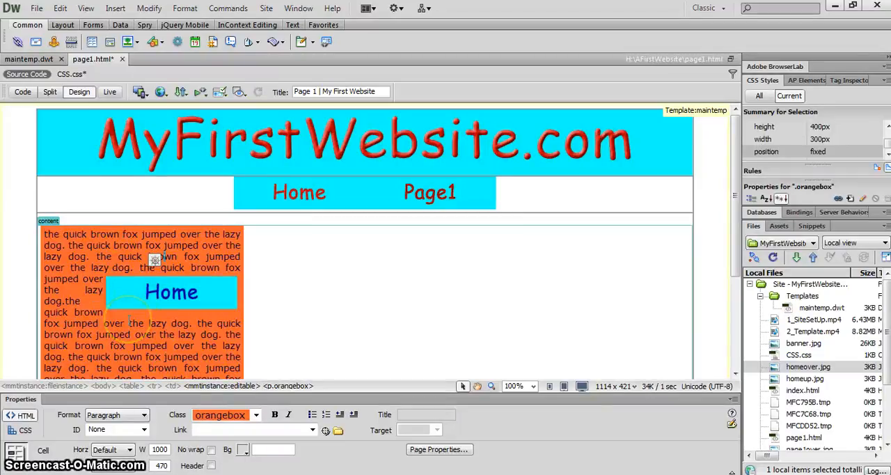
left_click(134, 296)
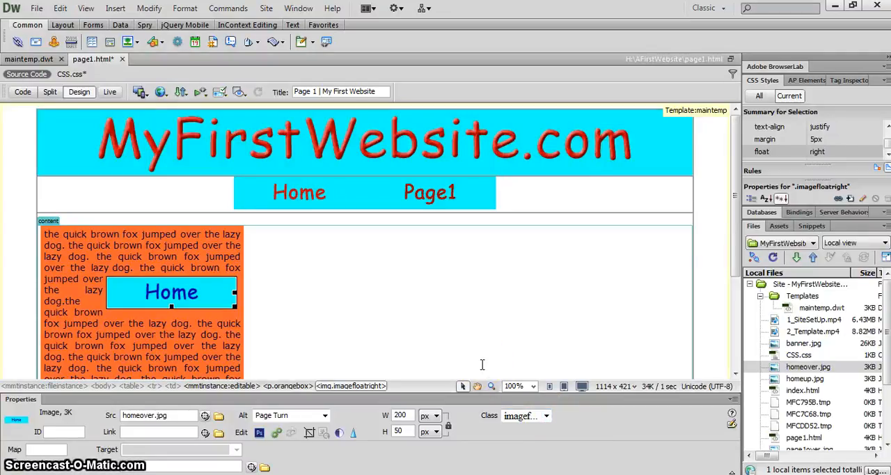
left_click(165, 252)
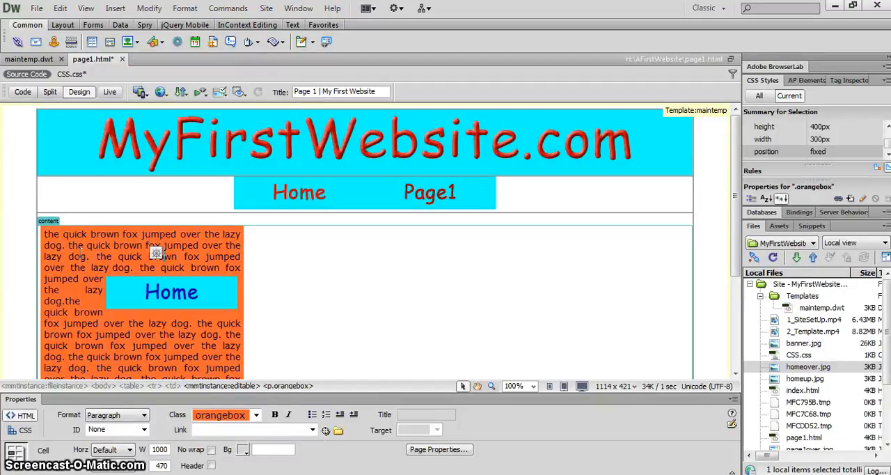
Step: Add a "float: right;" declaration to the end of the .orangebox rule in CSS.css and refresh the page design
left_click(72, 78)
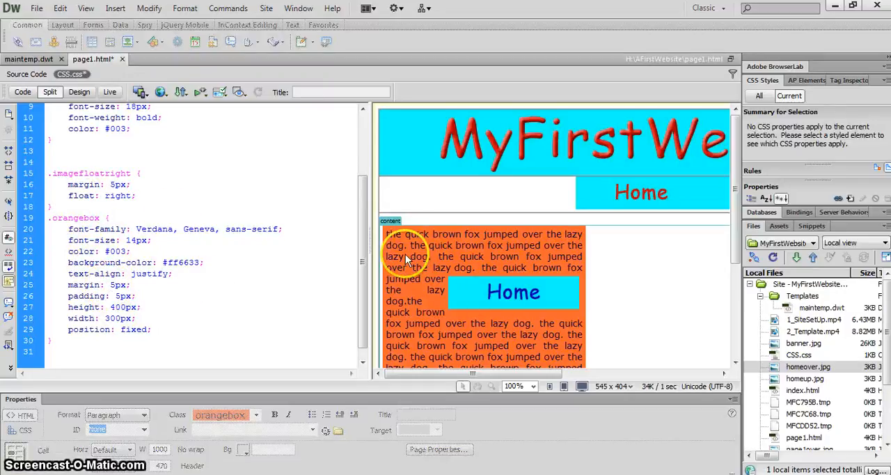
left_click(172, 329)
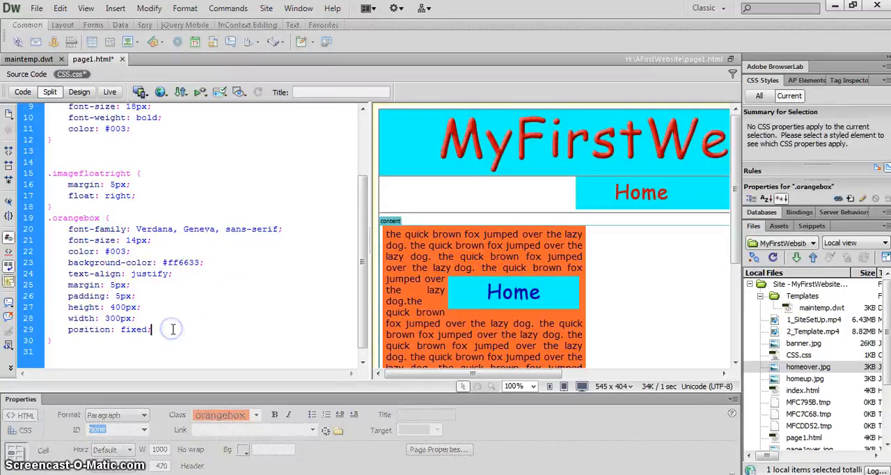
key("Return")
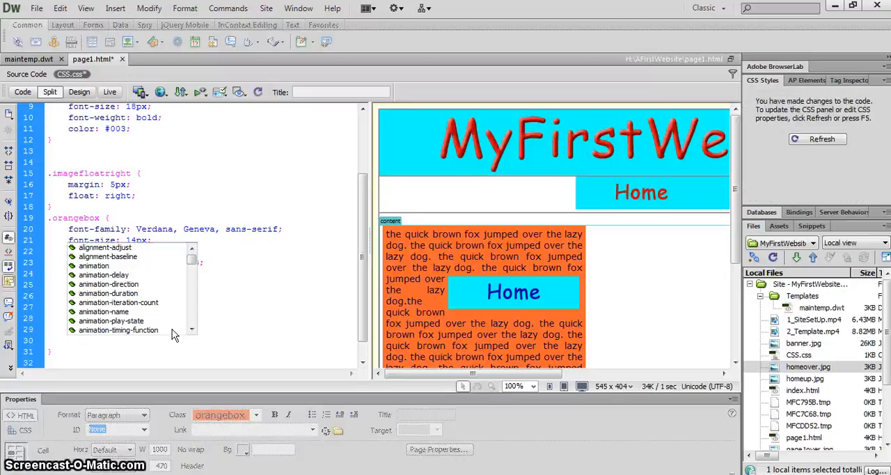
type("float")
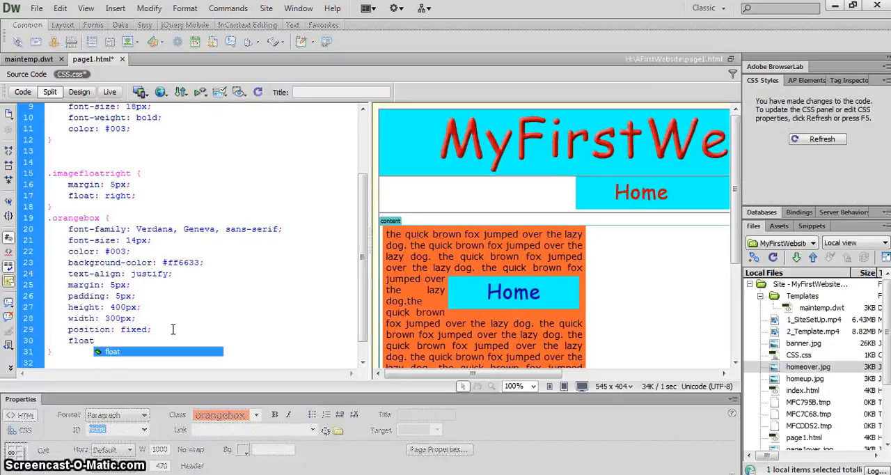
type(": ")
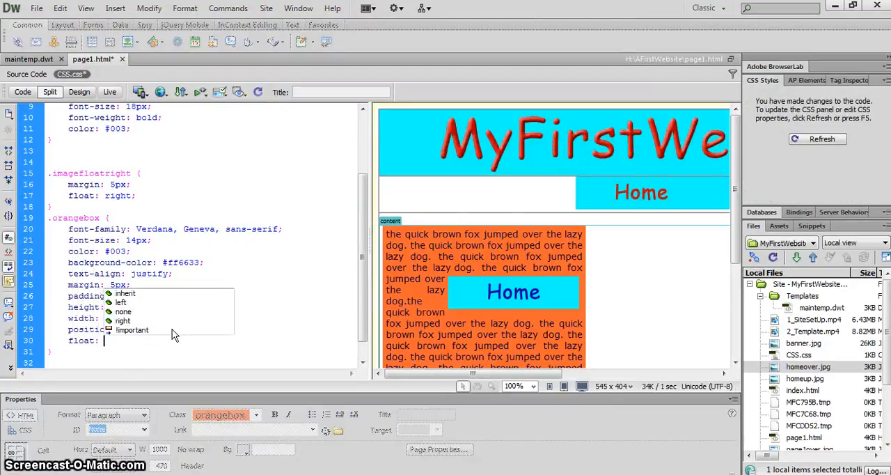
type("right")
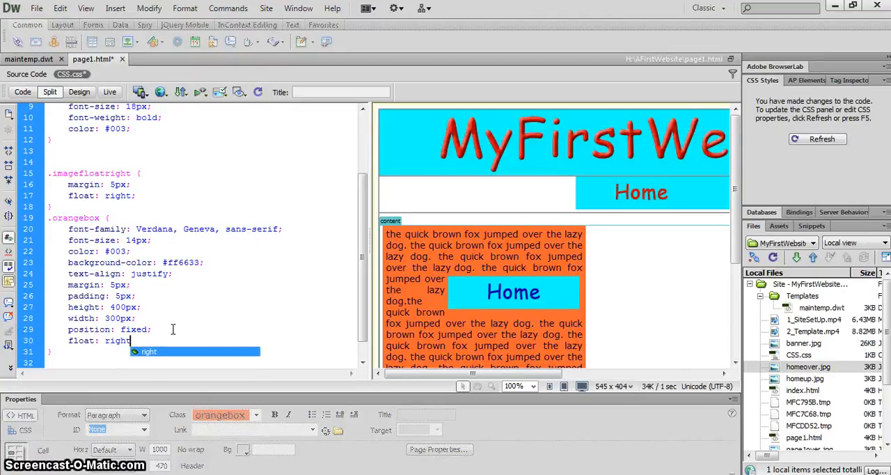
type(";")
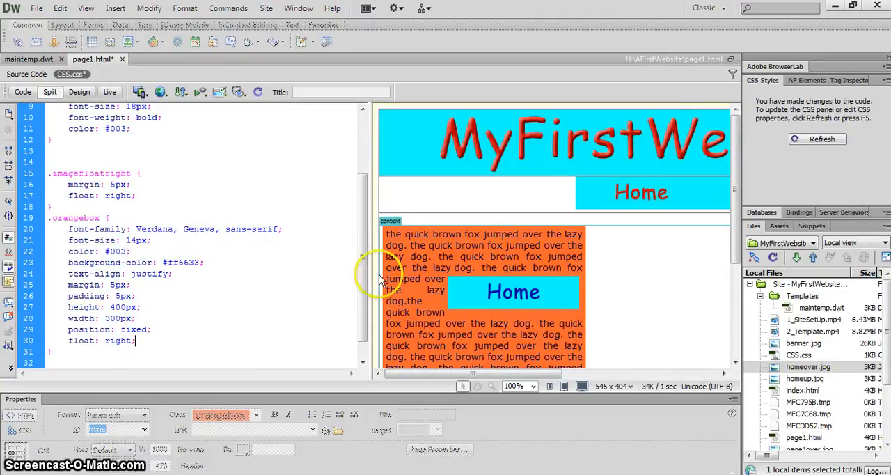
left_click(442, 273)
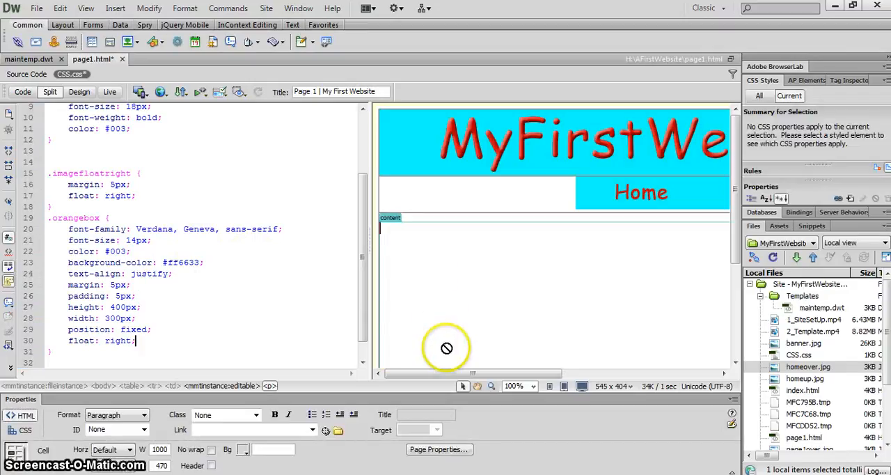
left_click_drag(449, 374, 607, 388)
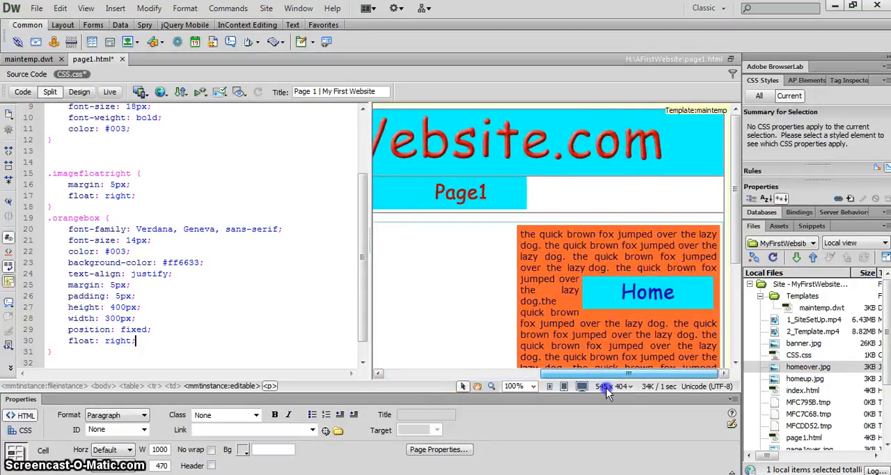
mouse_move(735, 188)
left_mouse_down()
mouse_move(743, 274)
mouse_move(736, 204)
left_mouse_up()
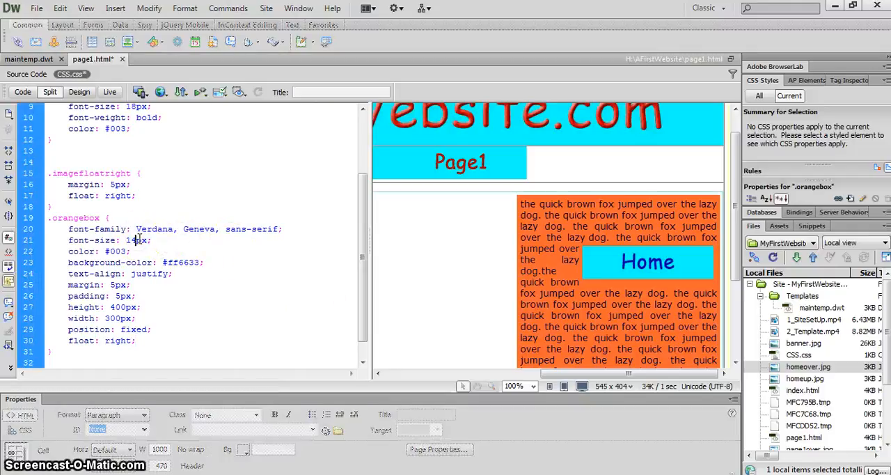
Step: Set the .orangebox font-size to 18px in the CSS code and refresh the page design
key("BackSpace")
type("8")
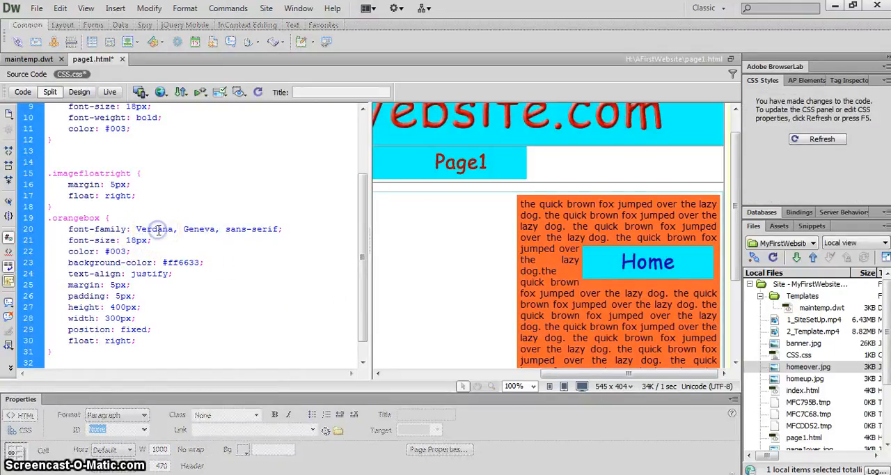
left_click(446, 233)
left_click(550, 273)
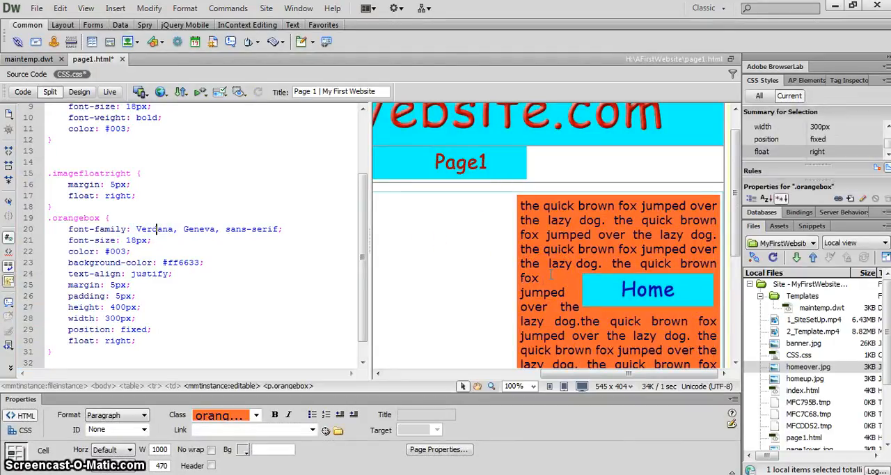
Step: Delete the trailing content text that overflows the bottom of the orange box
left_click_drag(737, 208, 744, 310)
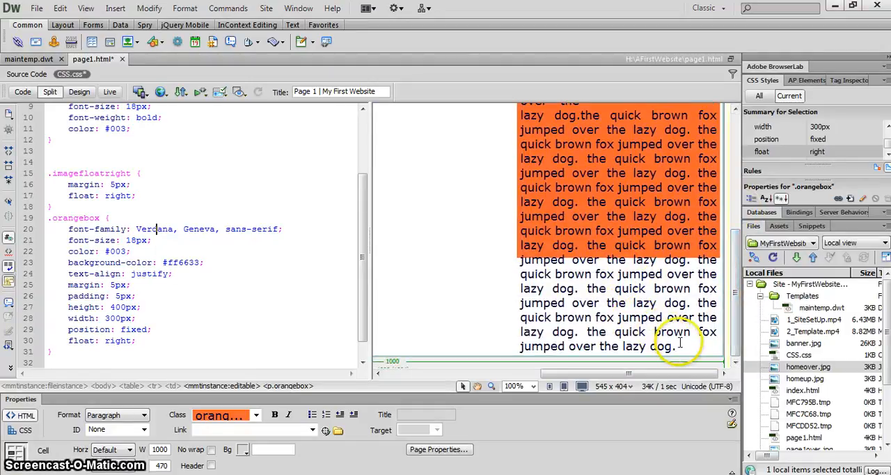
left_click_drag(679, 343, 571, 278)
left_click(575, 280)
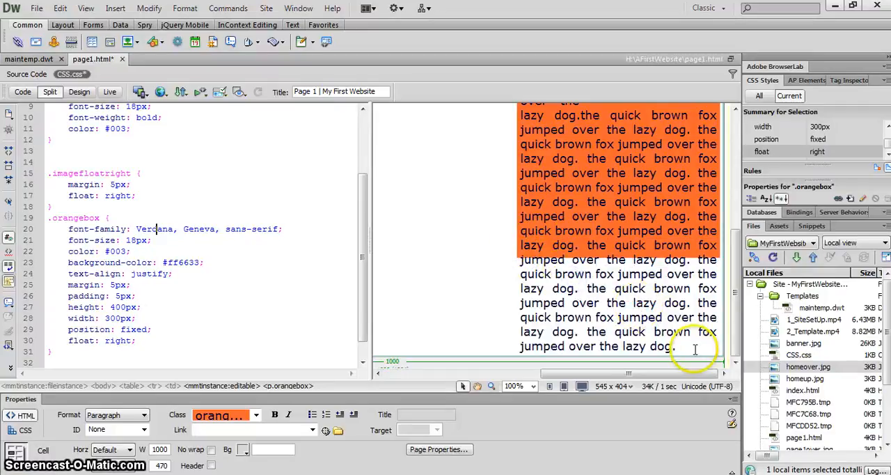
left_click_drag(695, 349, 572, 225)
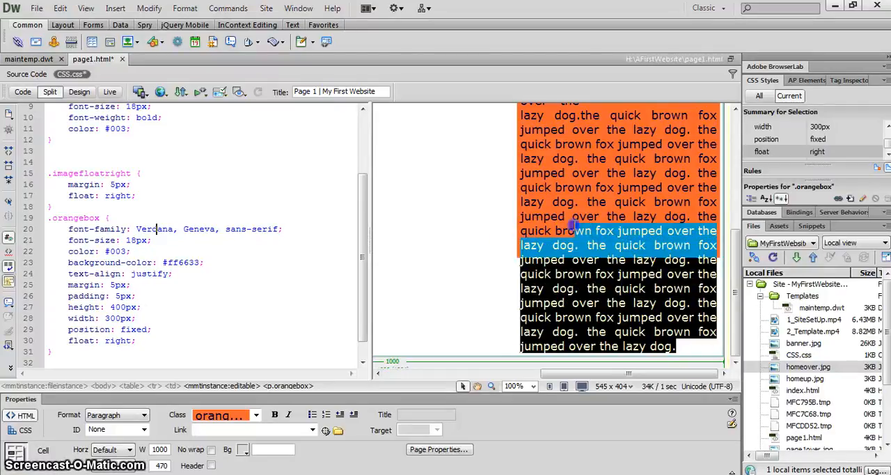
key("Delete")
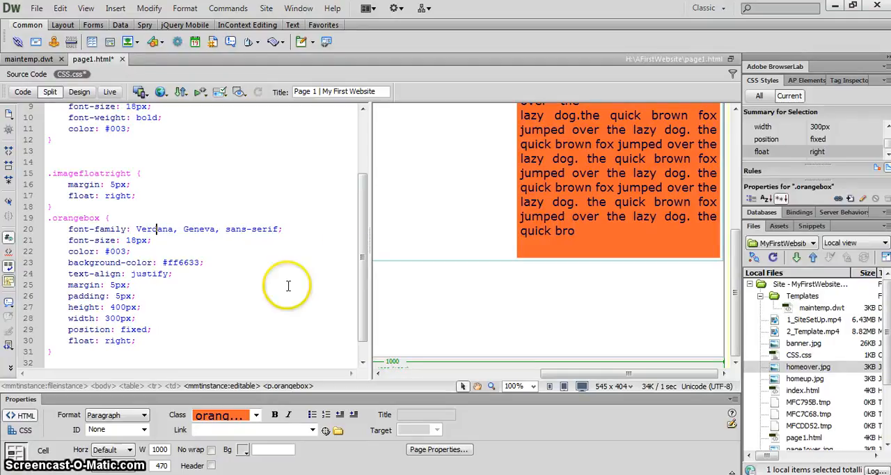
Step: Set the .orangebox height to 500px in the CSS code and refresh the page design
left_click(113, 308)
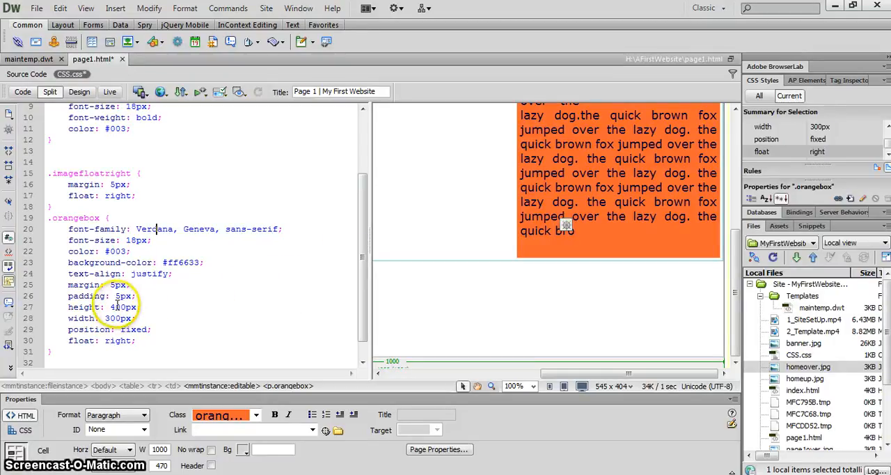
key("BackSpace")
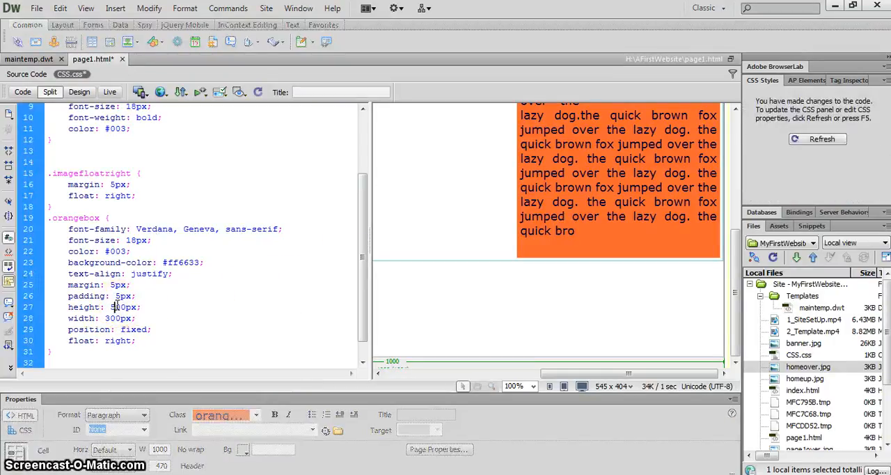
type("5")
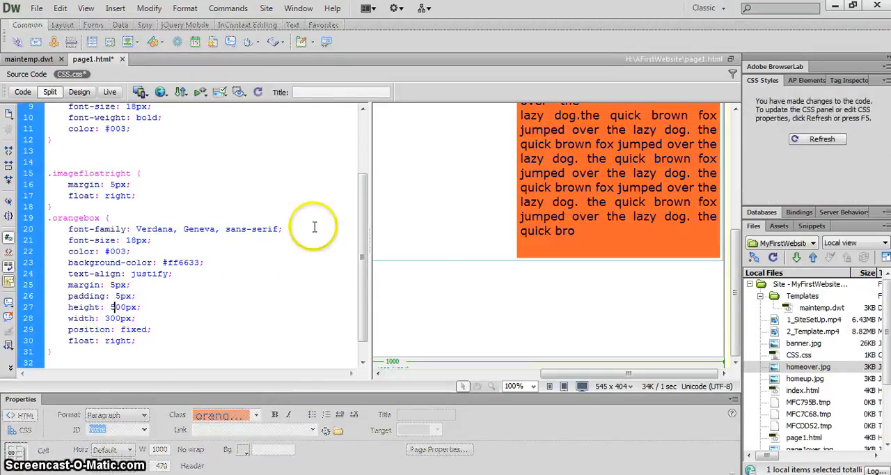
left_click(575, 188)
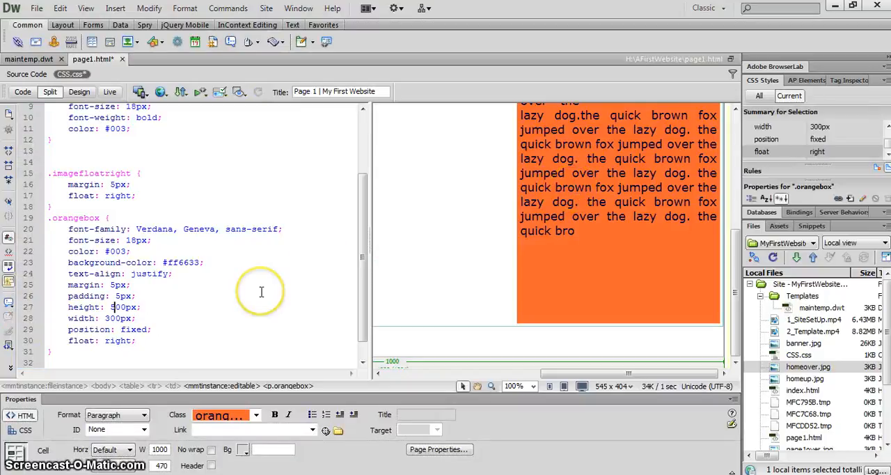
Step: Set the .orangebox height back to 400px in the CSS code and refresh the page design
key("BackSpace")
left_click(117, 307)
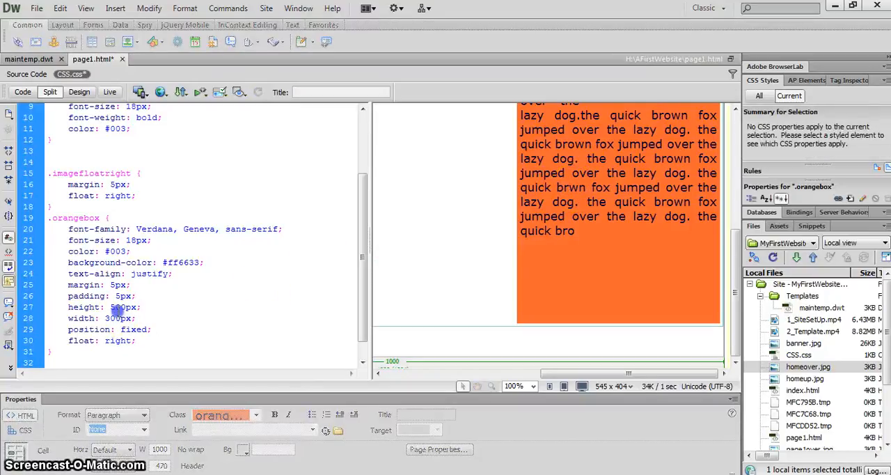
key("BackSpace")
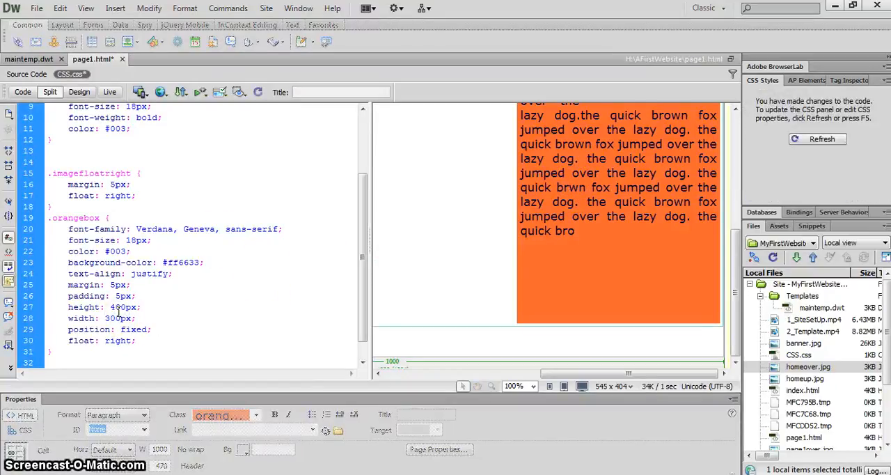
left_click(622, 176)
left_click(345, 304)
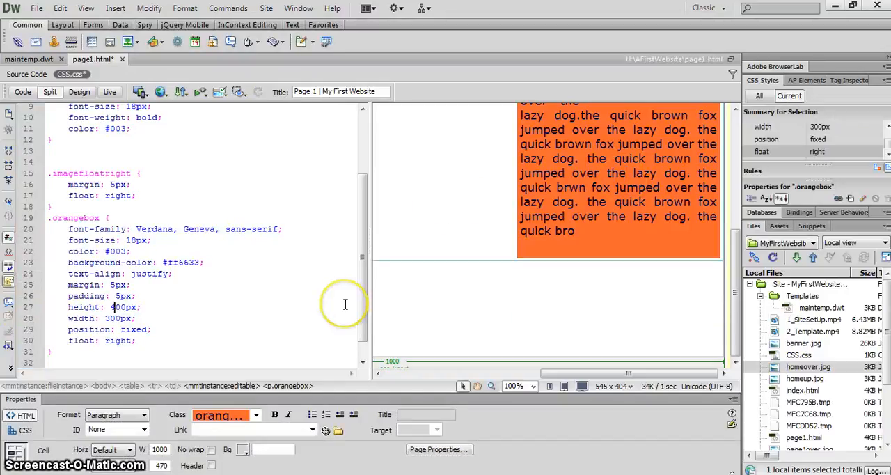
left_click(321, 323)
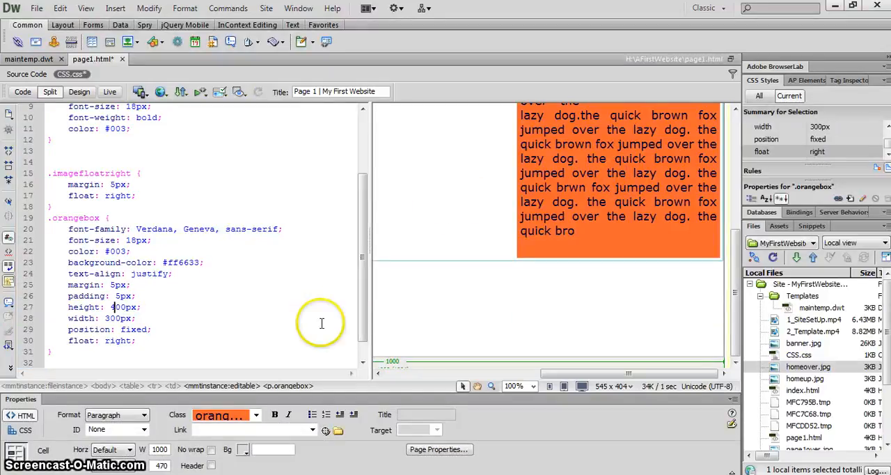
left_click(283, 449)
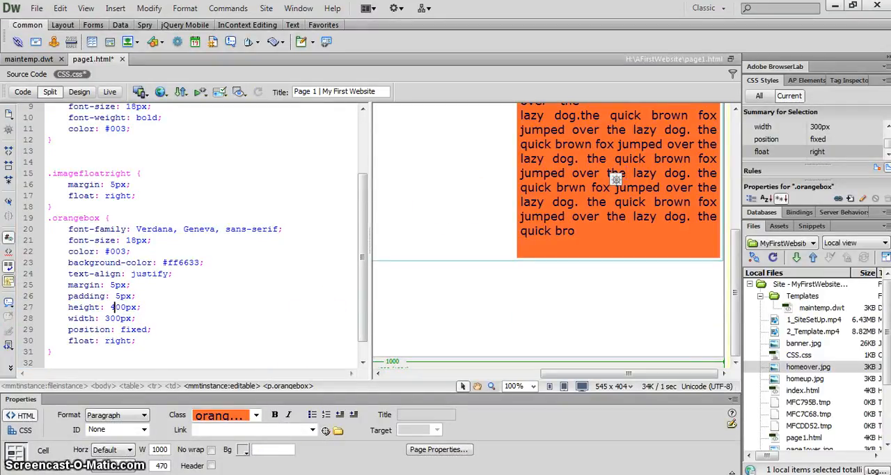